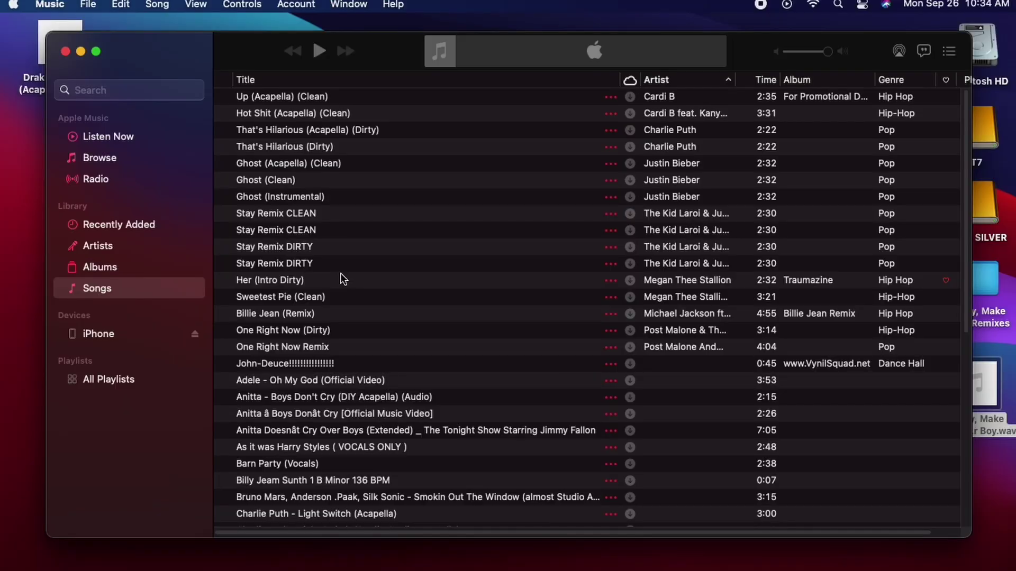
Bring up the context menu for the Adele song in the Music library.
right_click(281, 377)
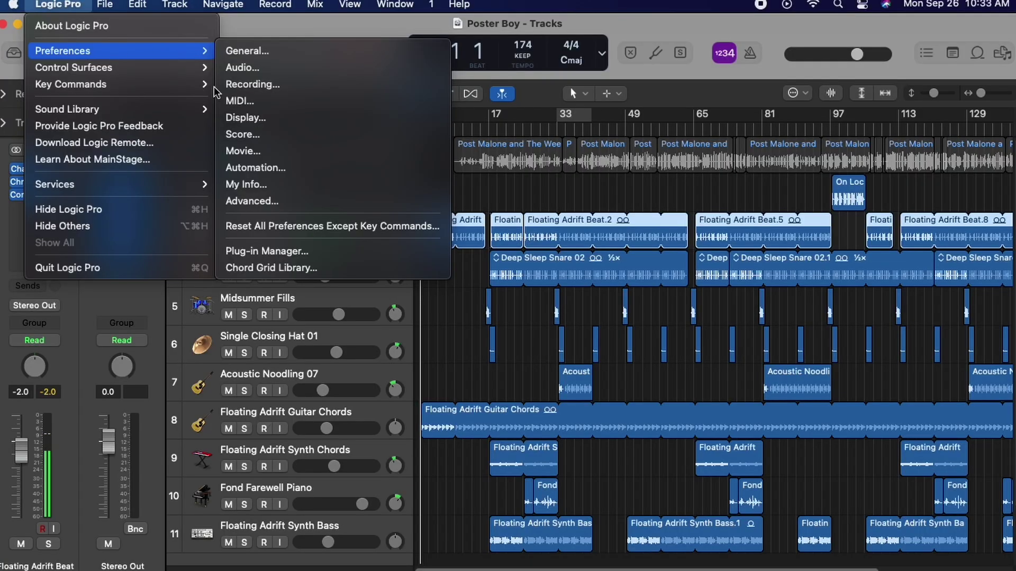
Show Logic Pro's My Info preferences with the composer, artist and album names.
click(246, 184)
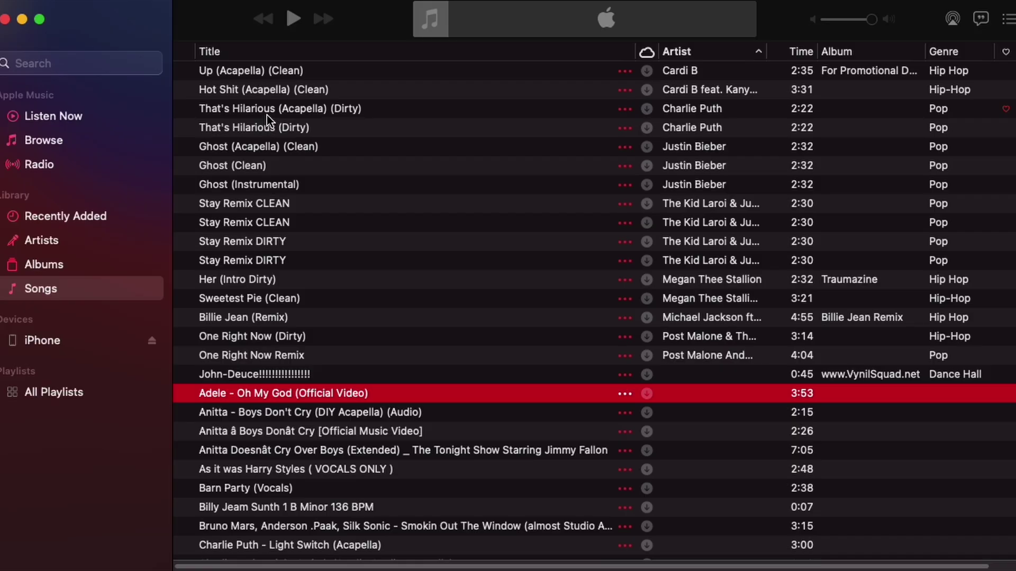
Show Get Info for the song 'That's Hilarious (Dirty)' to inspect its tags.
right_click(265, 124)
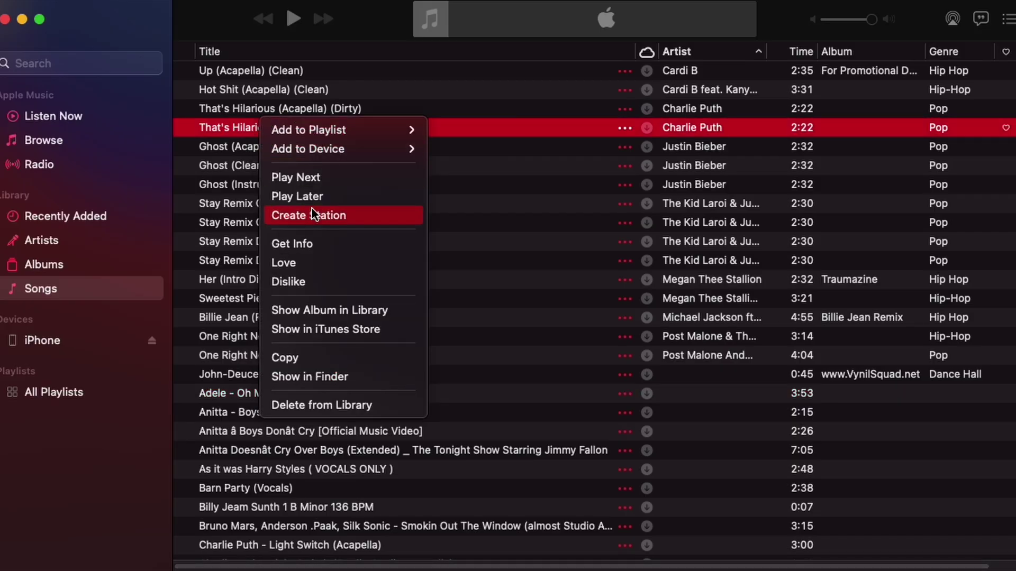
click(316, 245)
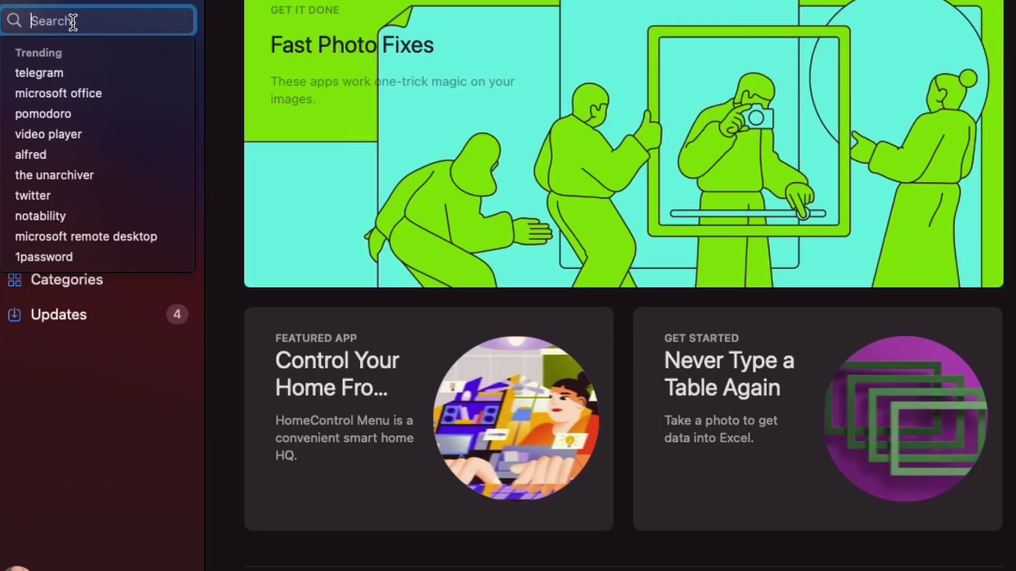
Search the App Store for 'tag editor' via the suggestion for 'tag'.
text(tag)
key(Down)
key(Return)
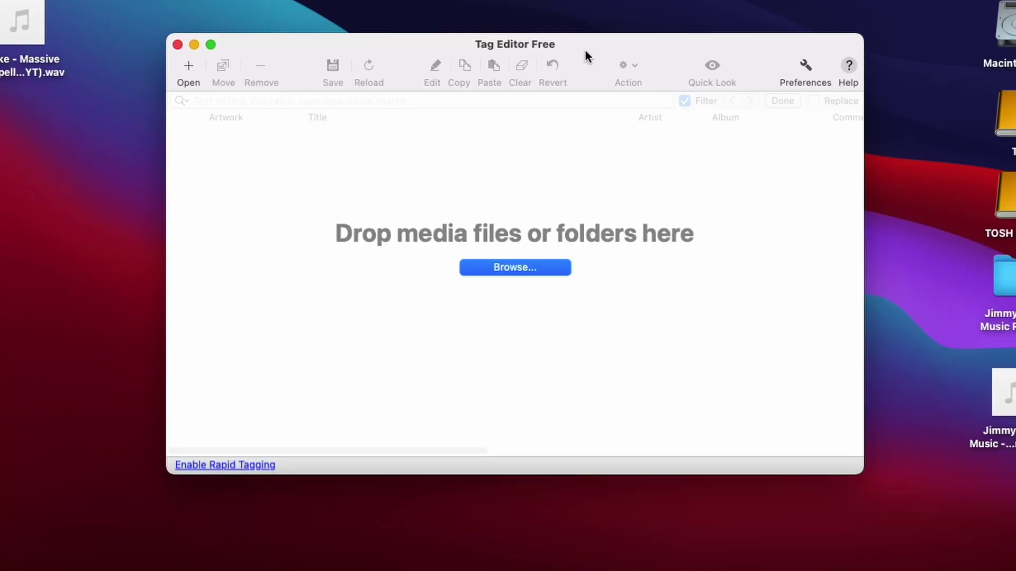
Load the Poster Boy WAV into Tag Editor Free and dismiss the file-opened summary.
drag(1011, 444, 654, 348)
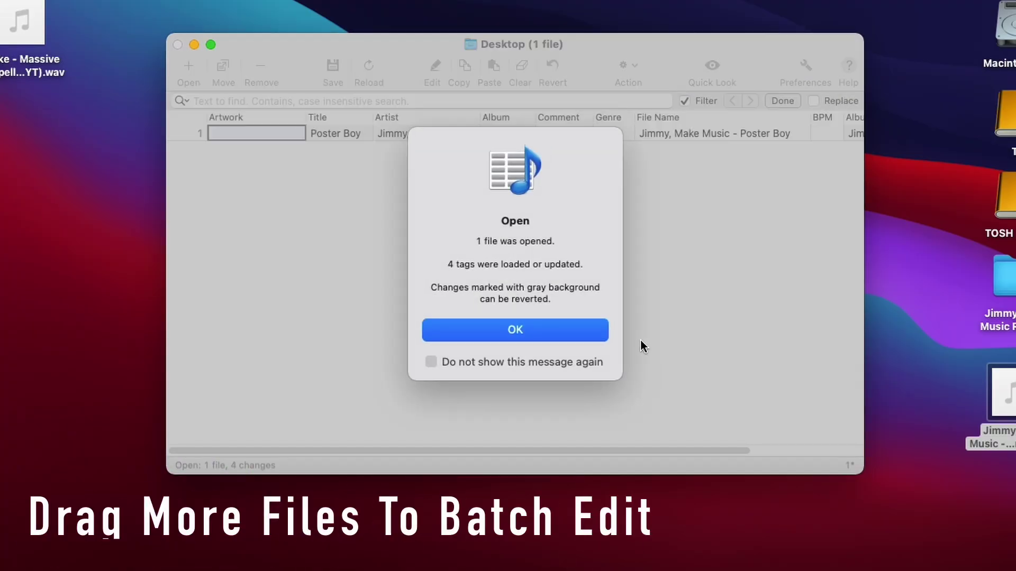
click(513, 332)
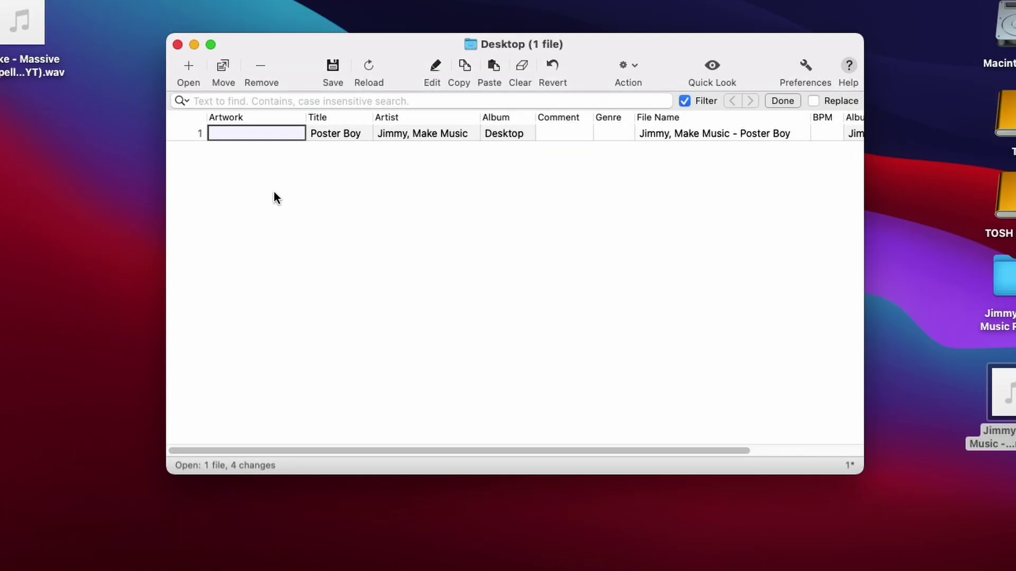
drag(592, 46, 572, 48)
drag(468, 453, 369, 450)
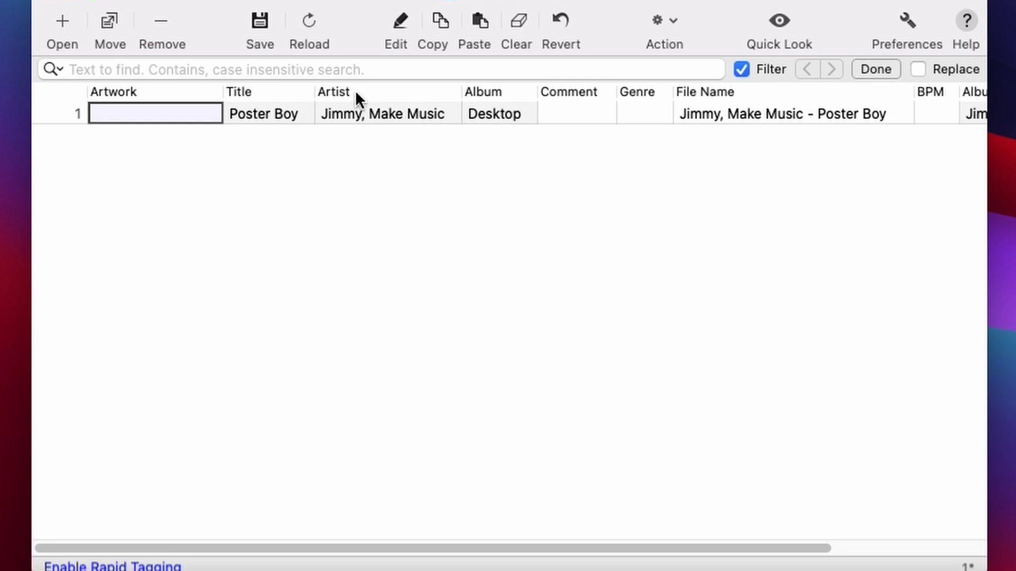
double_click(512, 115)
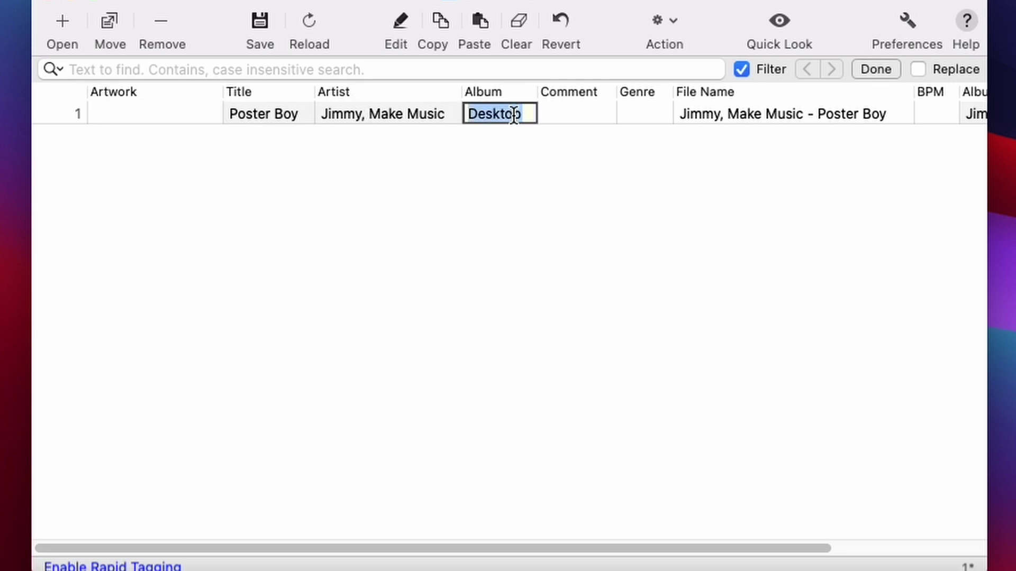
key(BackSpace)
click(580, 116)
click(581, 115)
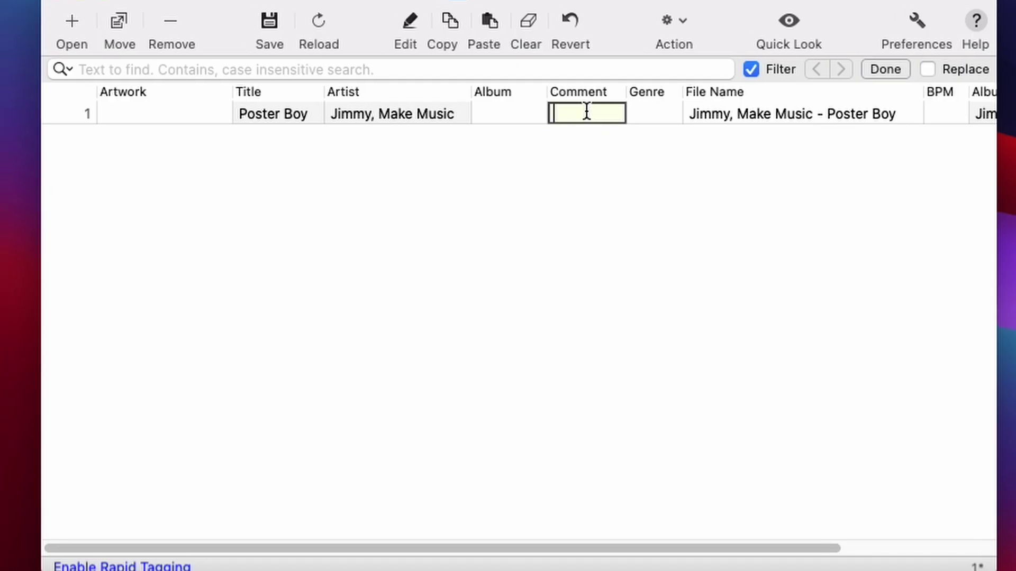
text(www.)
text(jimmymakemusic.com)
Set the Genre to Hip Hop and the BPM to 95.
click(649, 111)
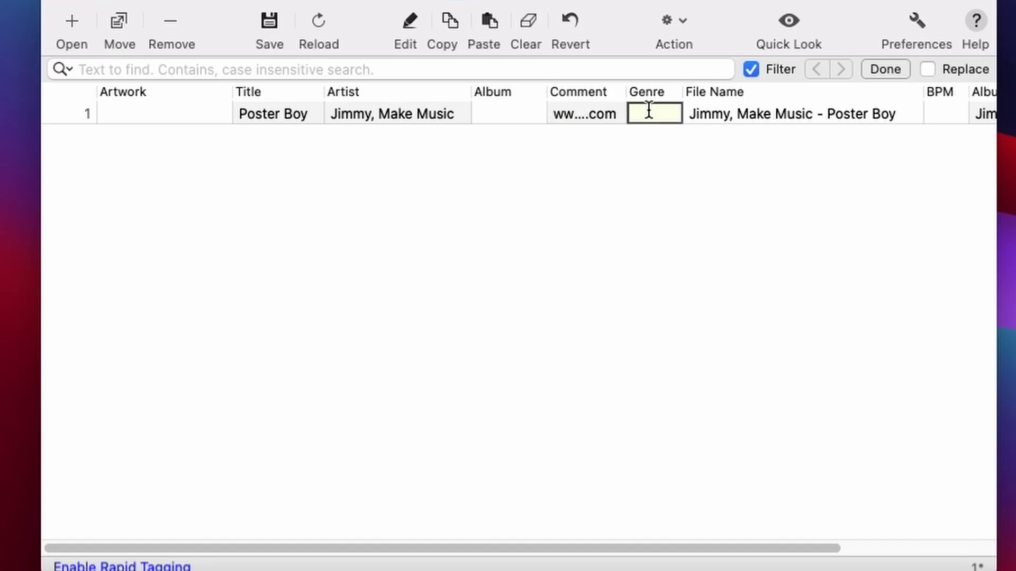
text(Hip Hop)
key(Return)
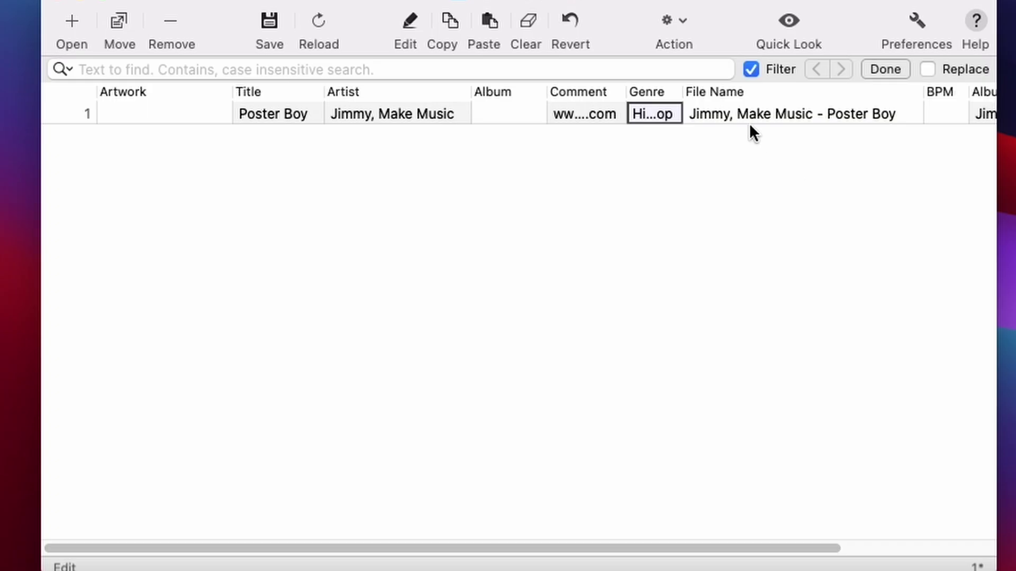
drag(571, 548, 787, 548)
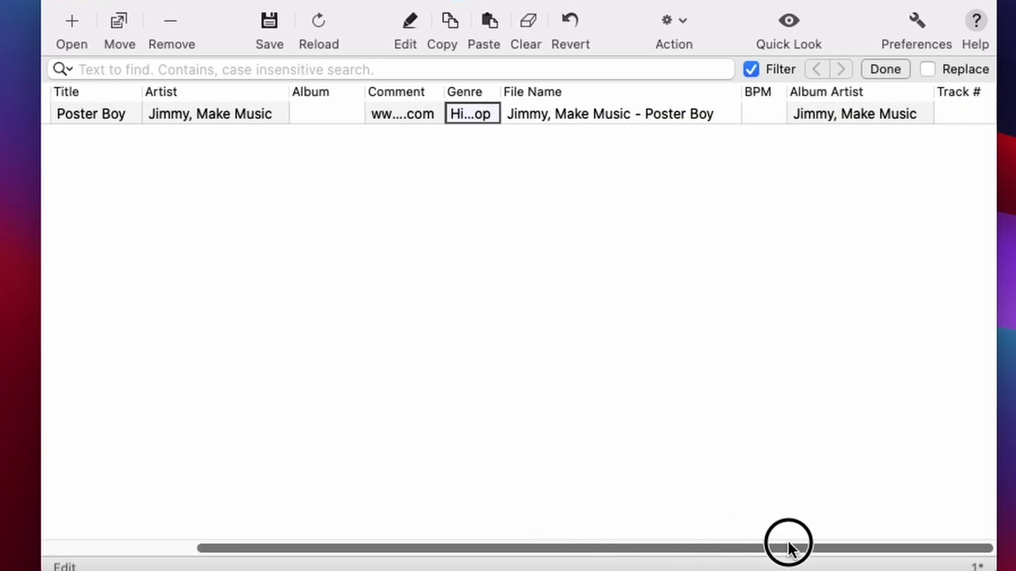
double_click(767, 112)
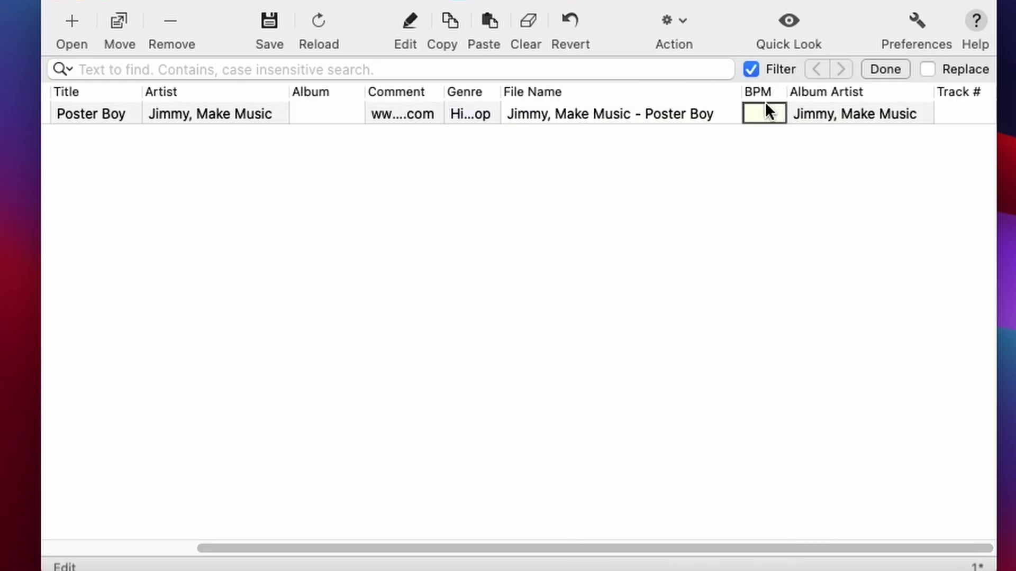
text(95)
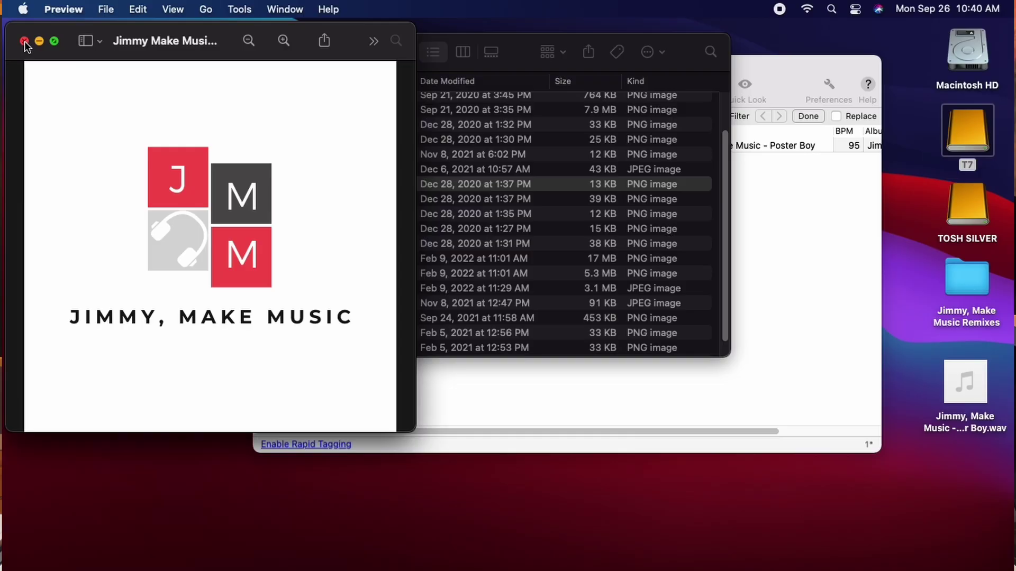
Close Preview and set Jimmy Make Music Logo.png as the Poster Boy track's artwork.
click(24, 41)
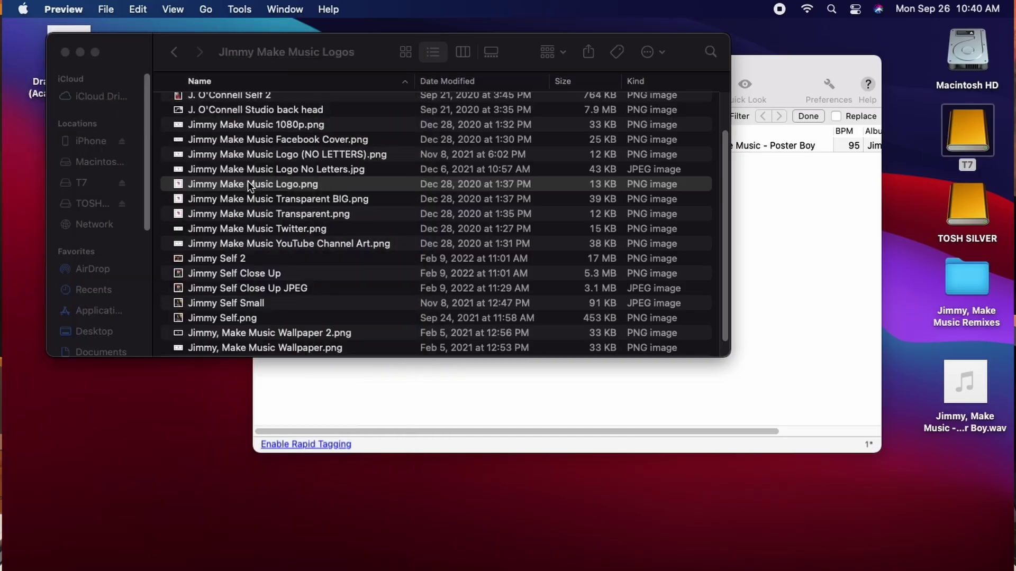
drag(338, 57, 477, 234)
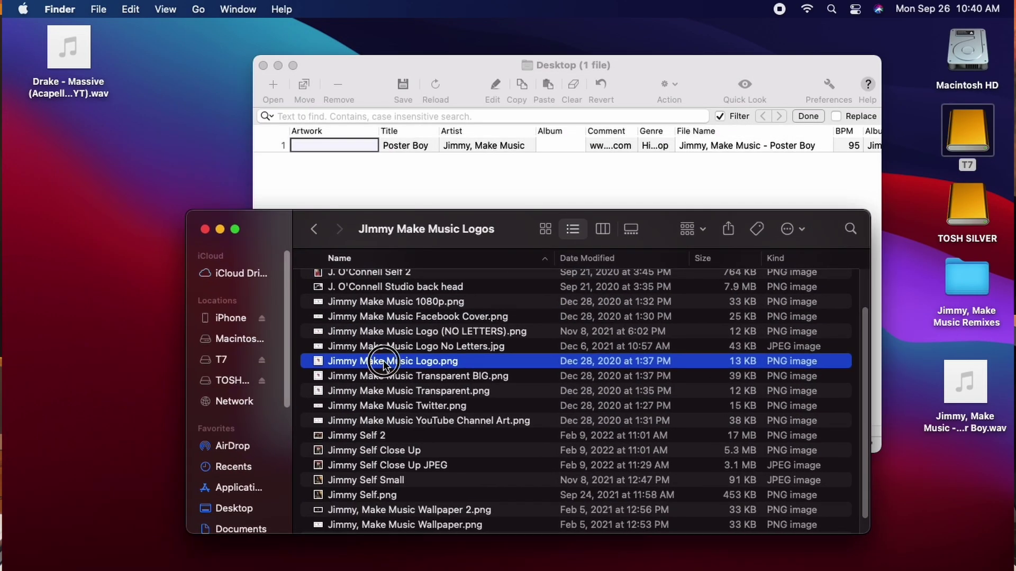
drag(383, 363, 344, 149)
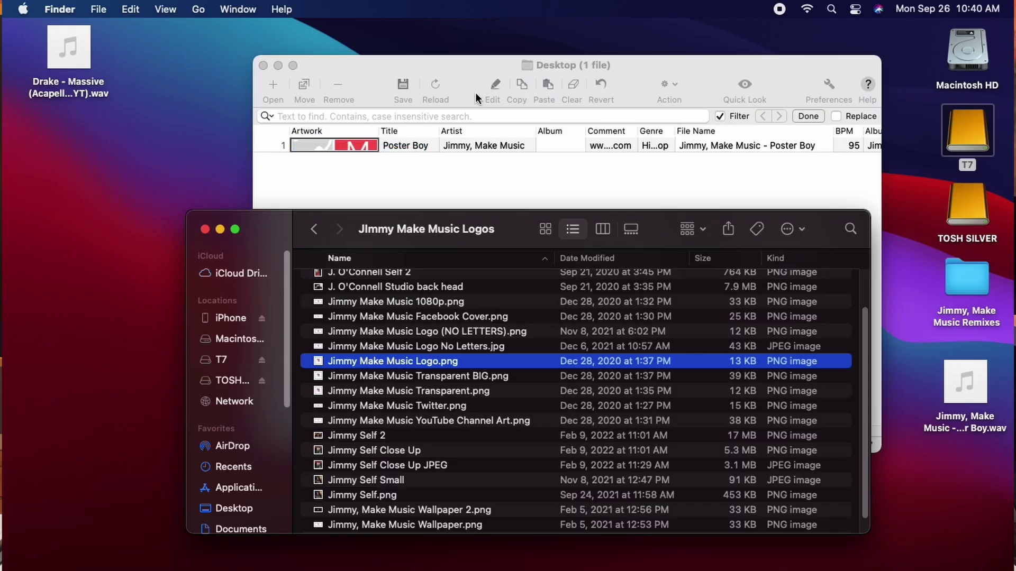
click(465, 68)
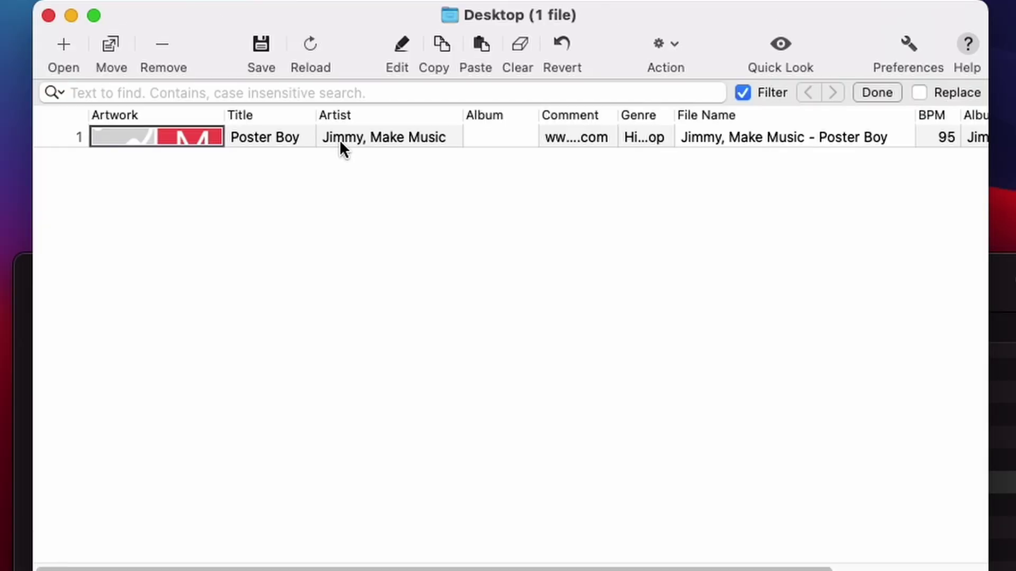
Save the tags, then Quick Look Poster Boy.wav and pause its playback.
click(258, 45)
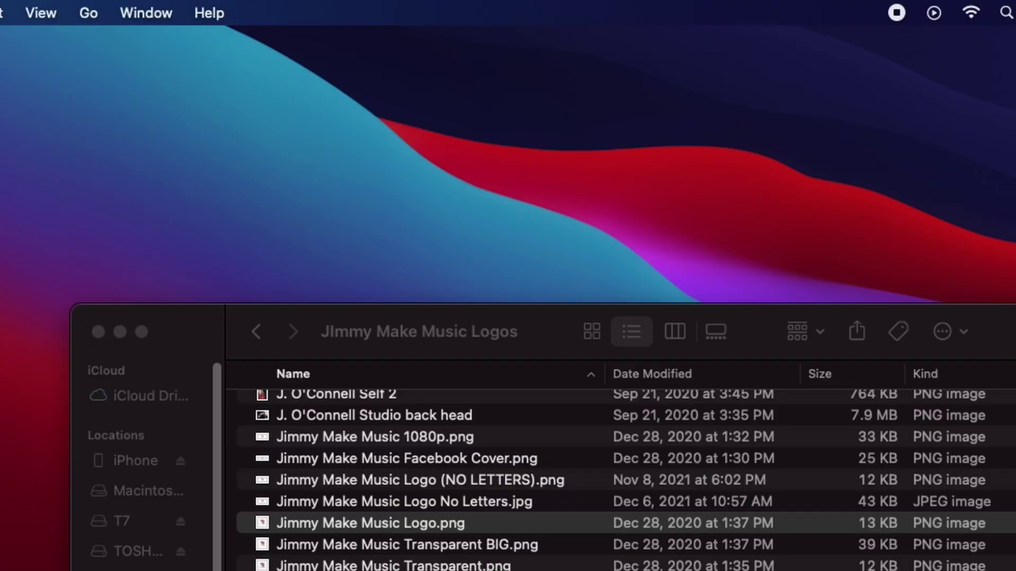
key(space)
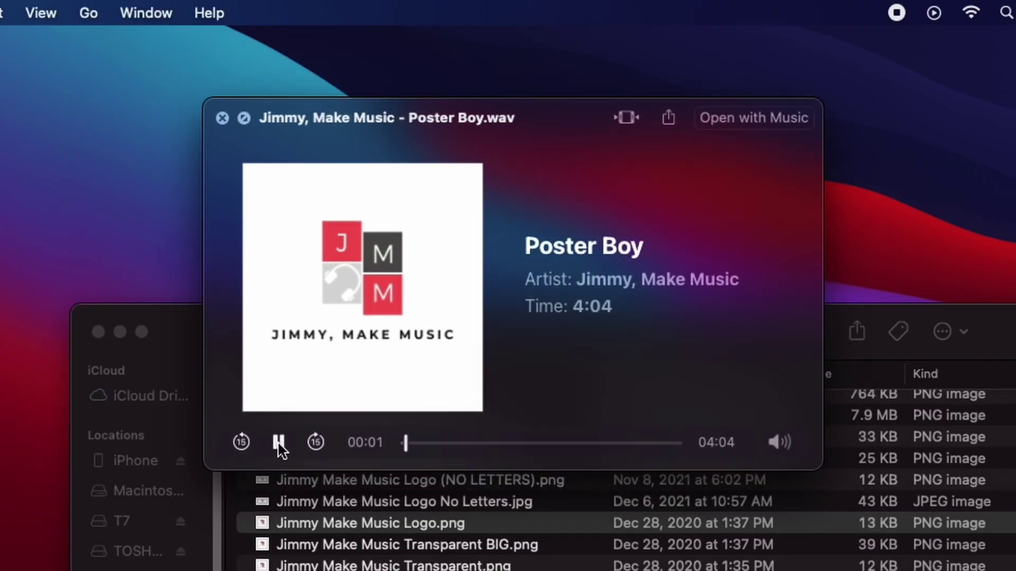
click(279, 444)
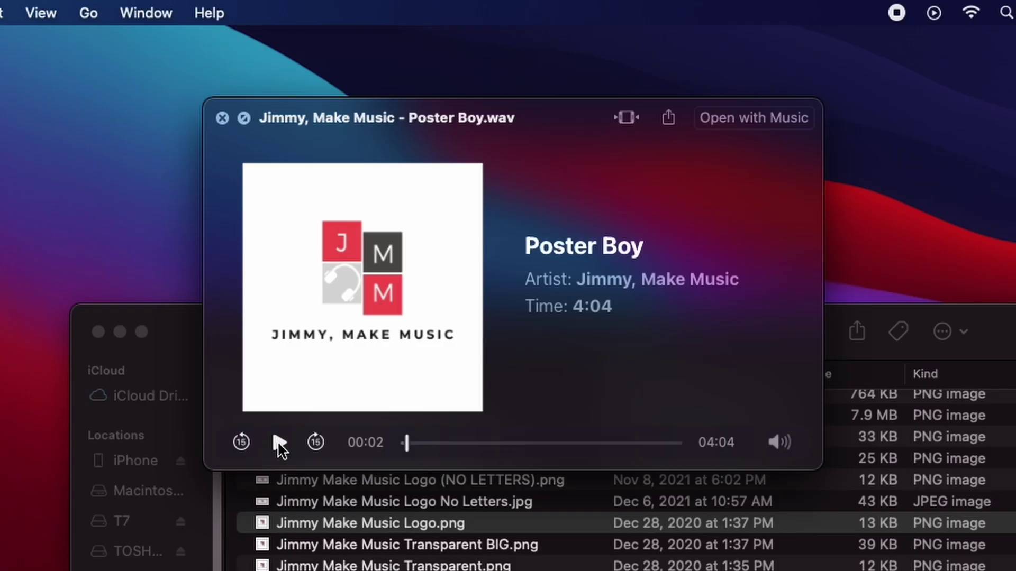